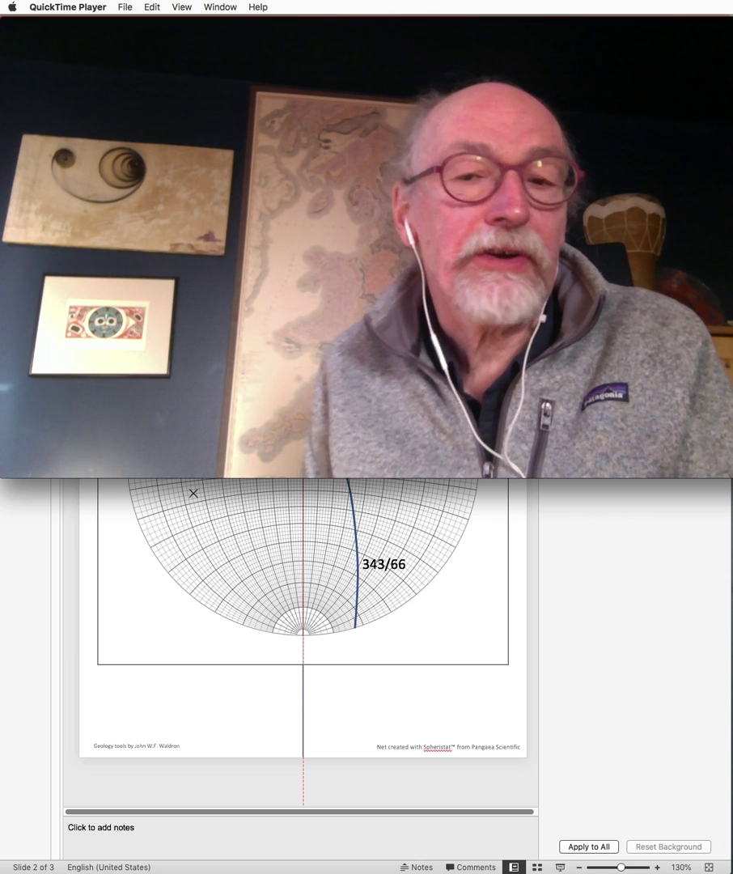
Close the QuickTime webcam recording window so the Wulff net slide is in front
click(727, 829)
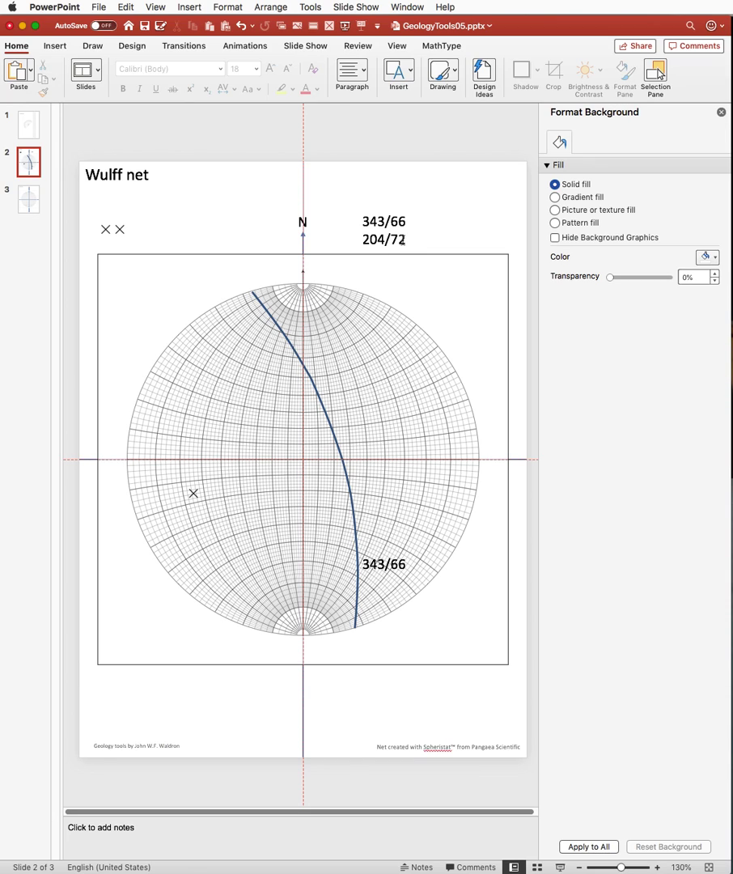
Draw a short vertical line as a tick at the Wulff net's east edge
click(459, 258)
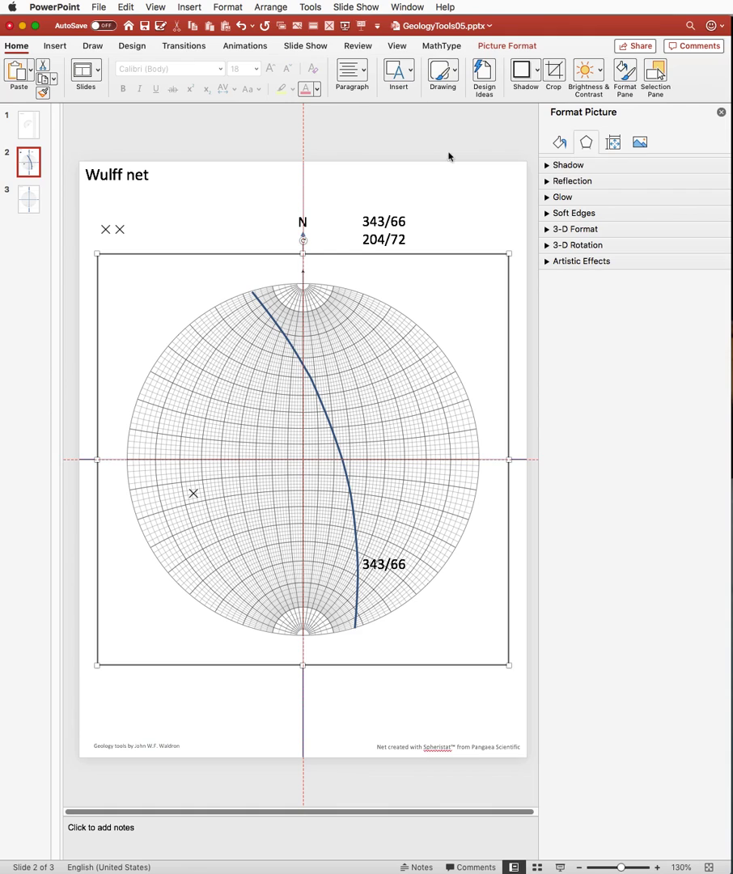
click(454, 84)
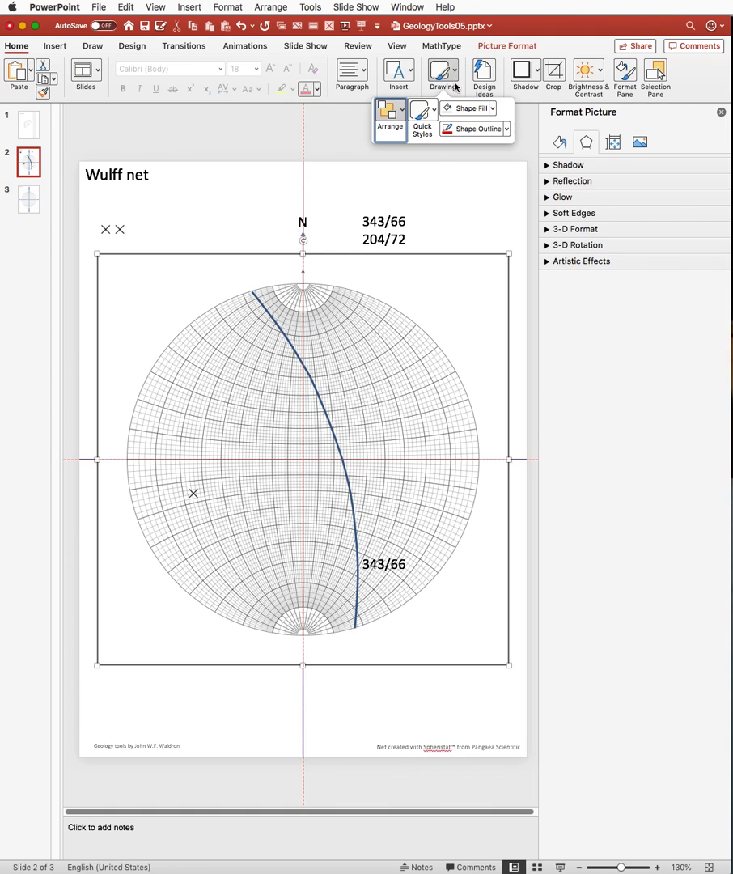
click(408, 87)
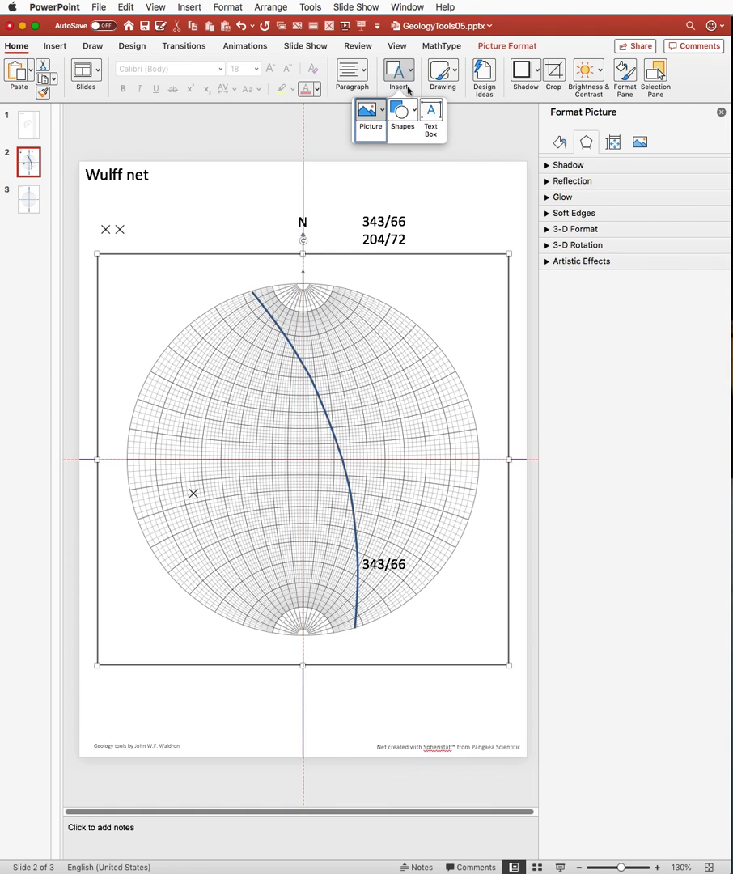
click(409, 110)
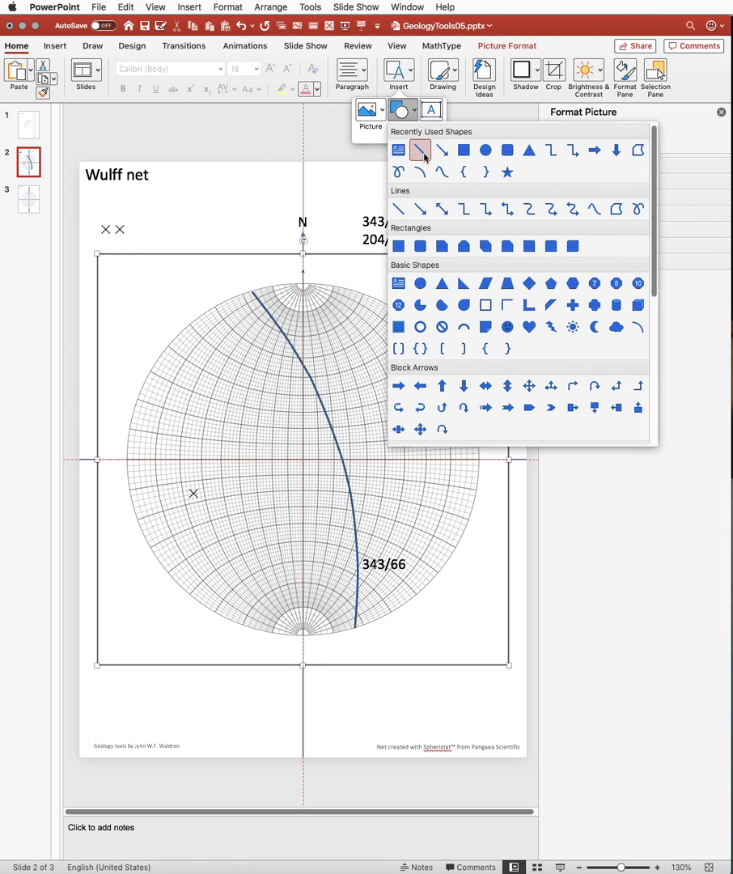
click(424, 156)
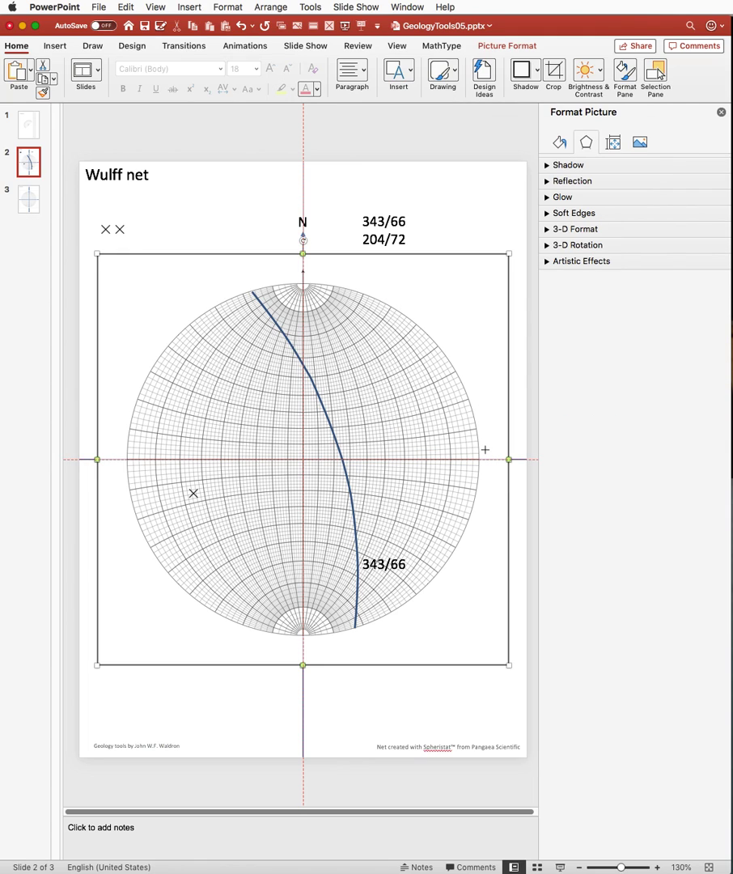
drag(485, 448, 485, 470)
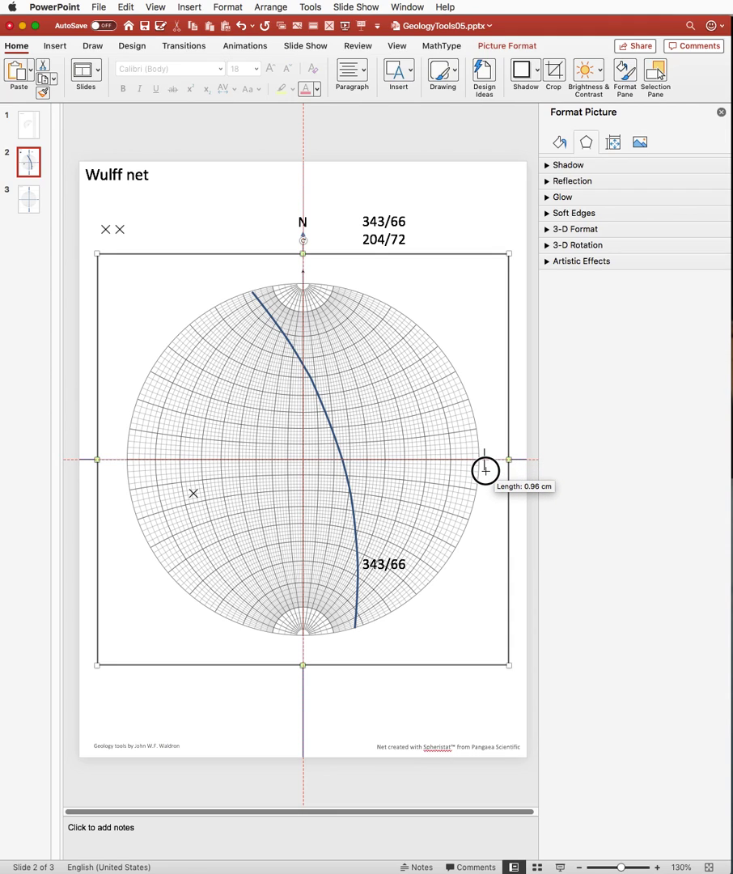
drag(486, 470, 485, 470)
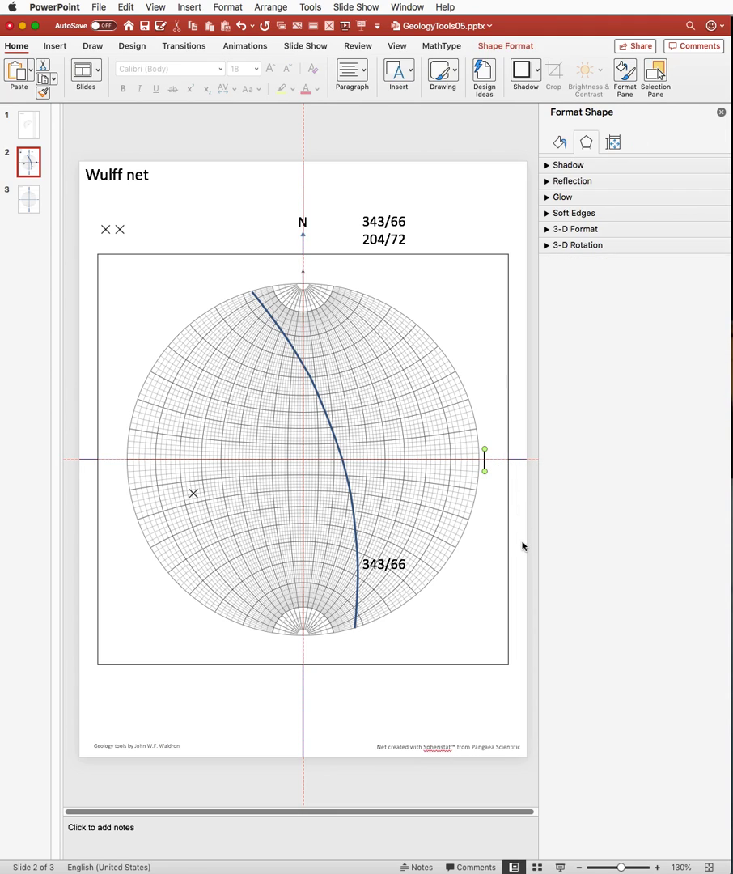
Draw a small circular dot on the horizontal axis at the net's west side
click(409, 71)
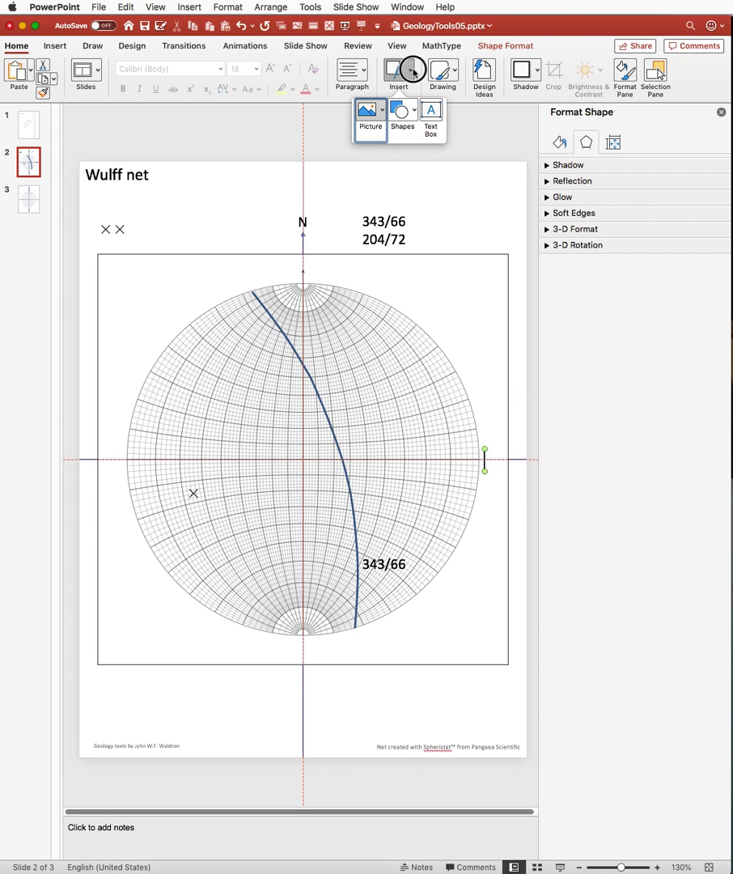
click(415, 112)
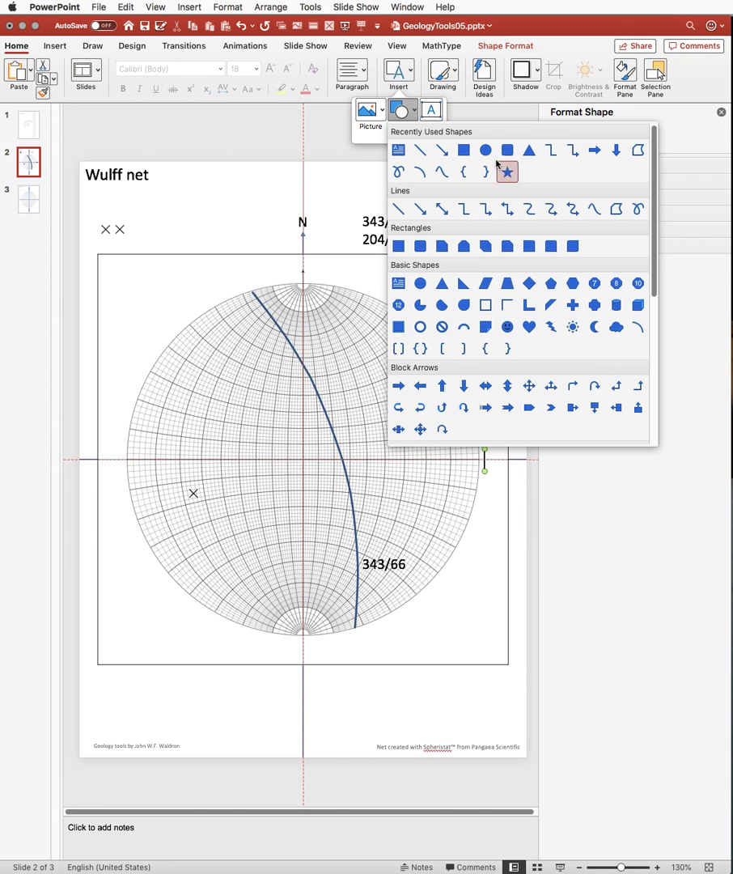
click(484, 151)
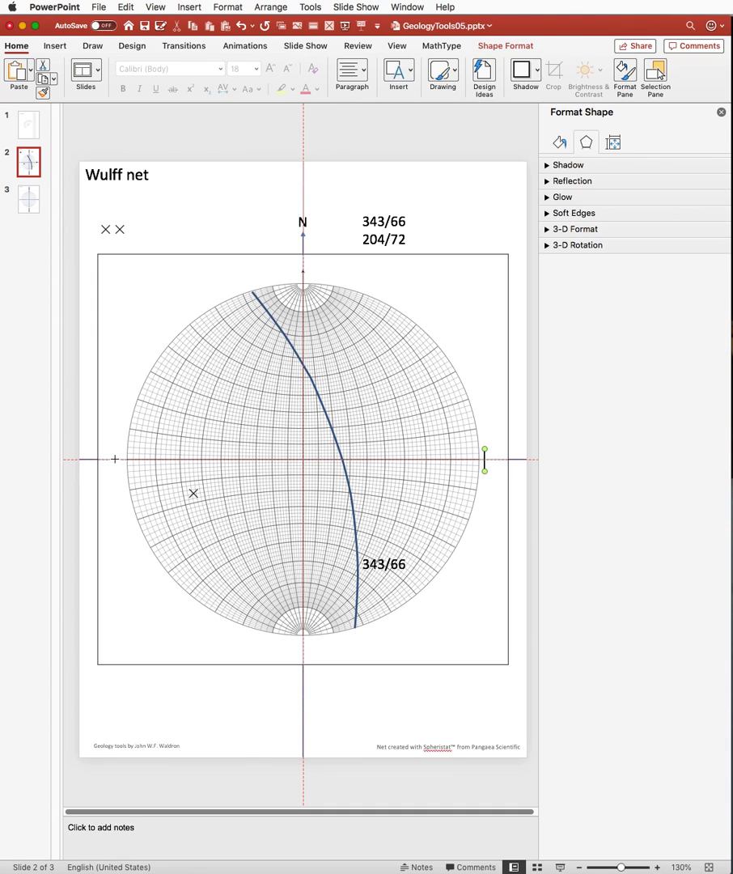
drag(115, 459, 124, 445)
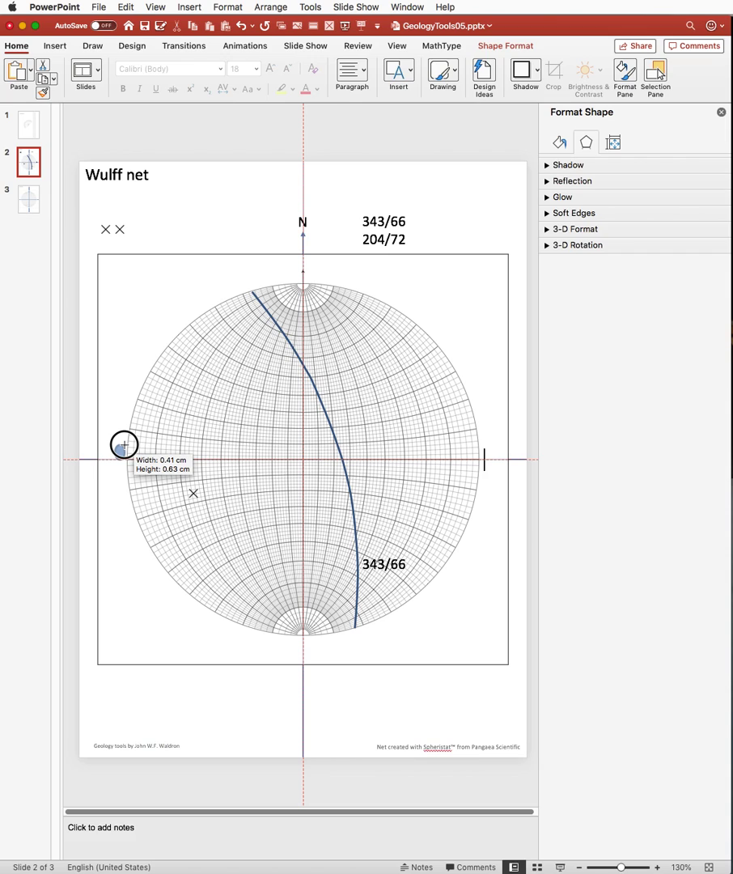
drag(124, 445, 123, 447)
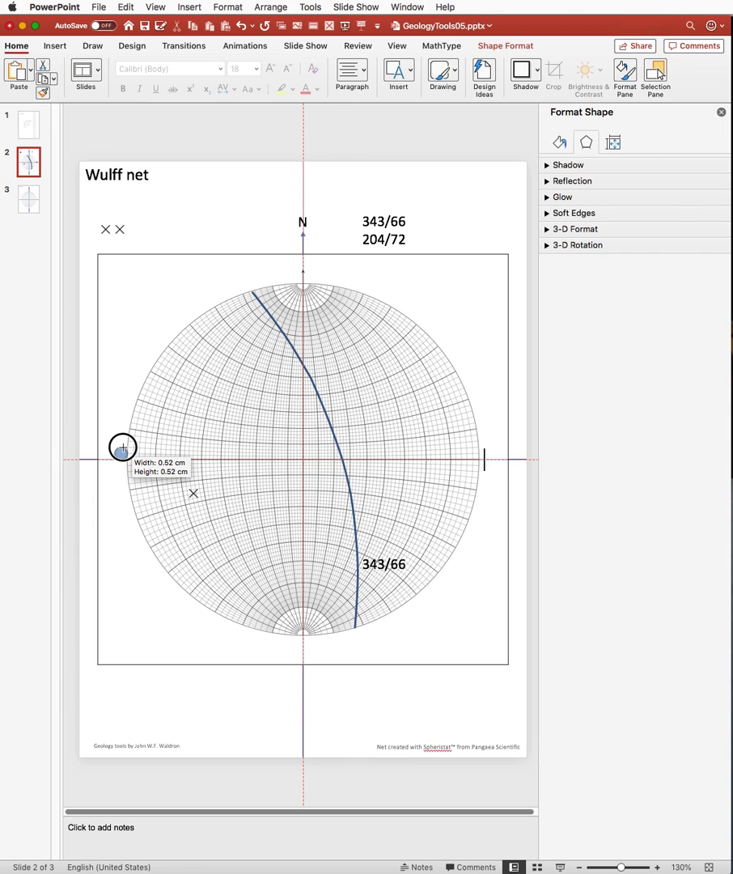
mouse_move(123, 447)
mouse_down()
mouse_move(137, 429)
mouse_move(119, 455)
mouse_move(114, 449)
mouse_up()
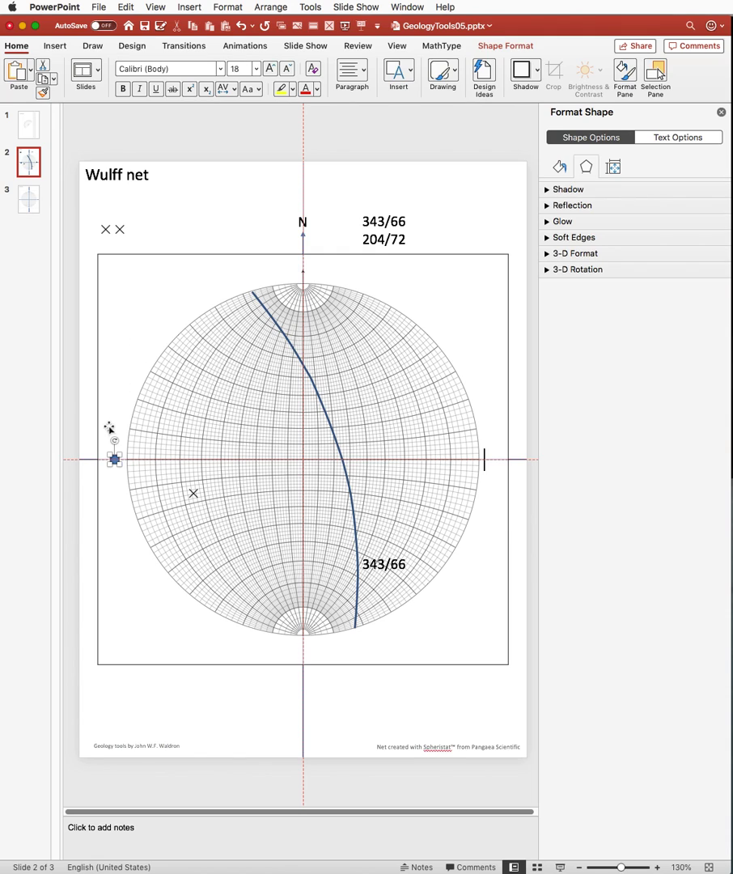
Group the net picture, tick and dot, then send the group behind the 343/66 curve and labels
shift+click(144, 301)
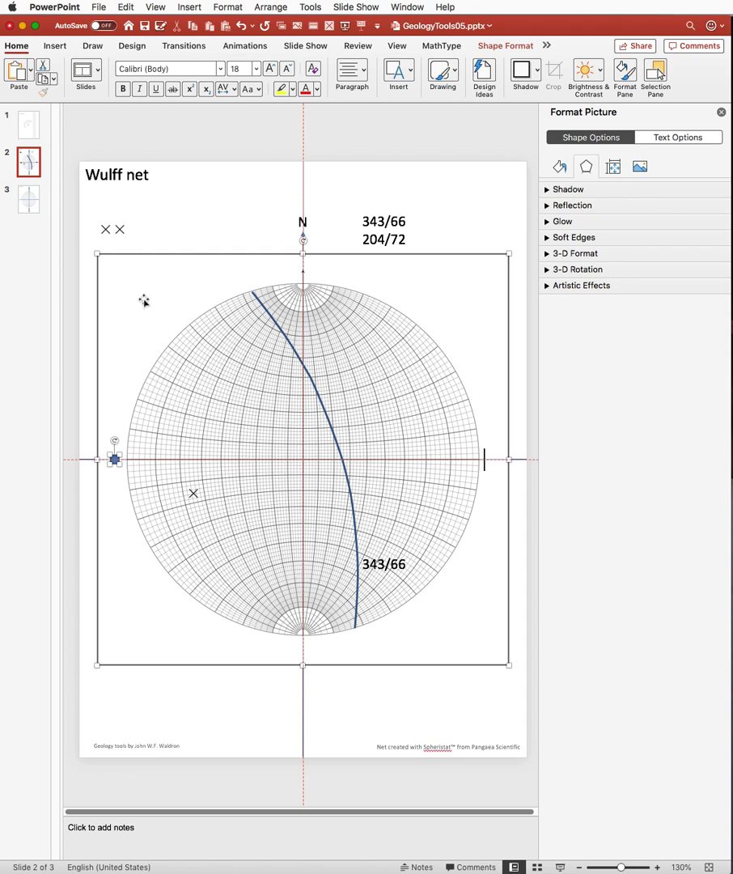
shift+click(485, 466)
click(264, 7)
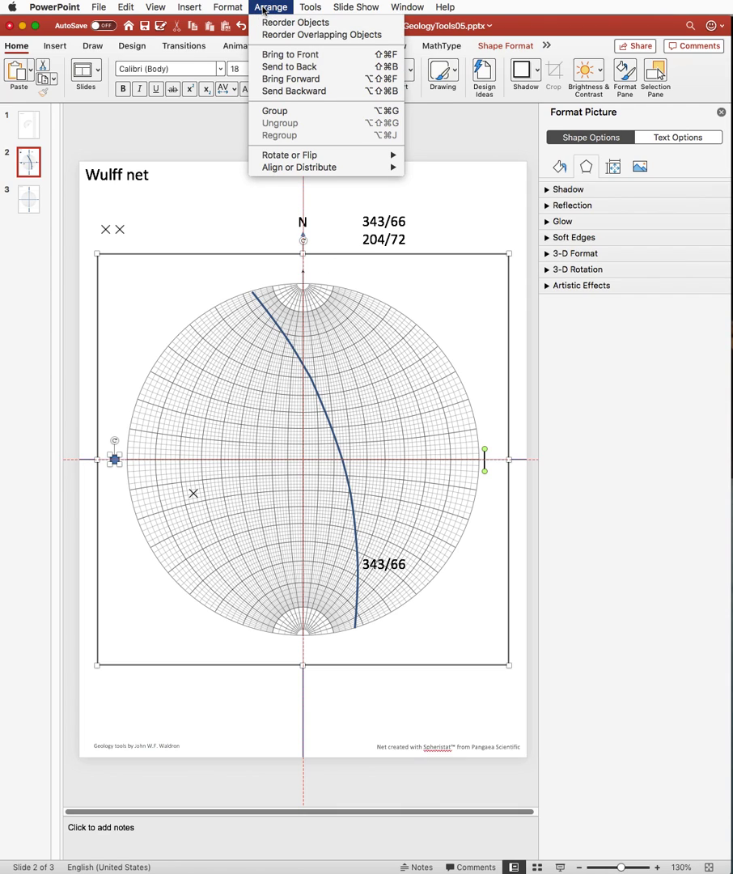
click(281, 113)
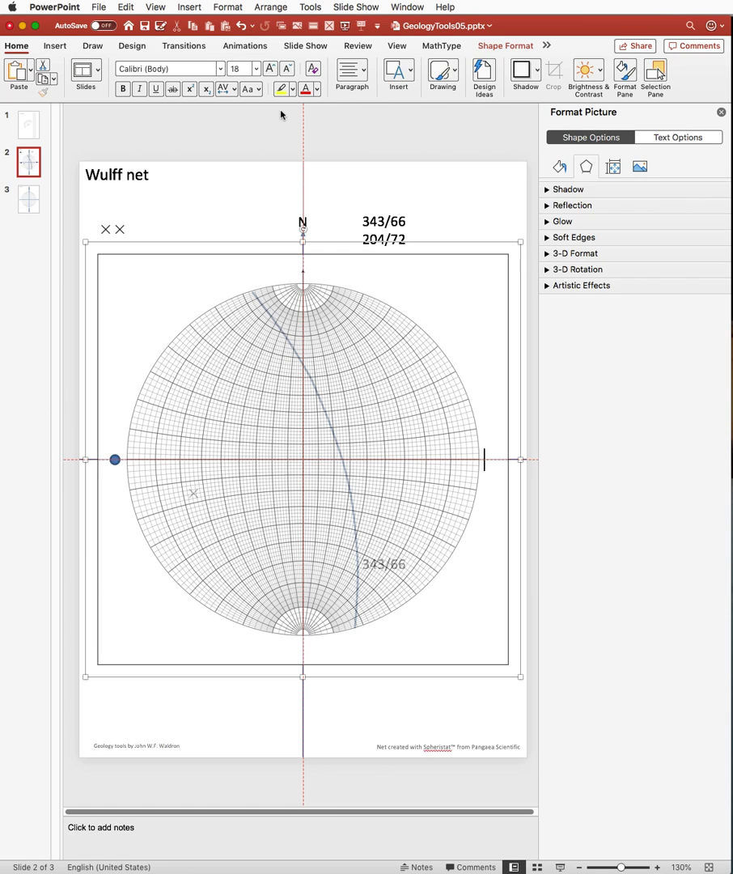
click(265, 8)
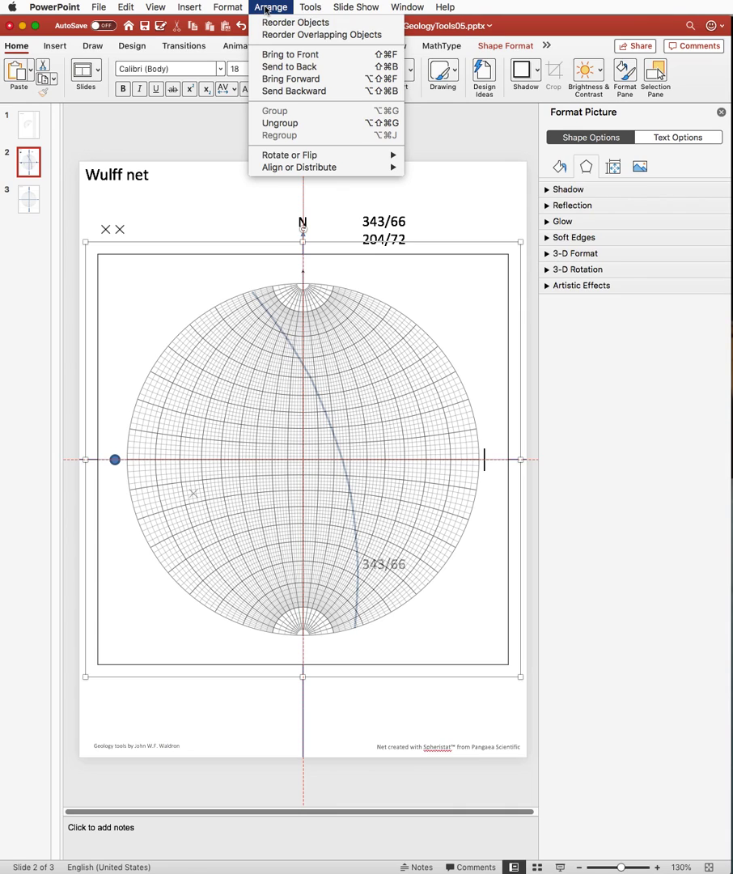
click(275, 69)
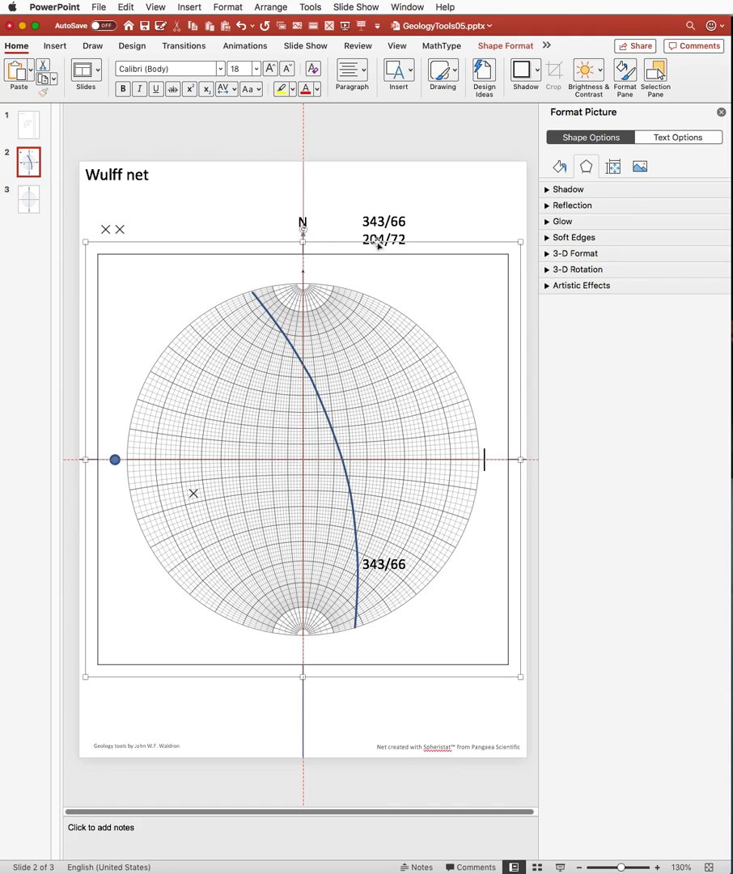
Rotate the grouped net about 204° so its tick swings to the upper left
drag(303, 230, 209, 672)
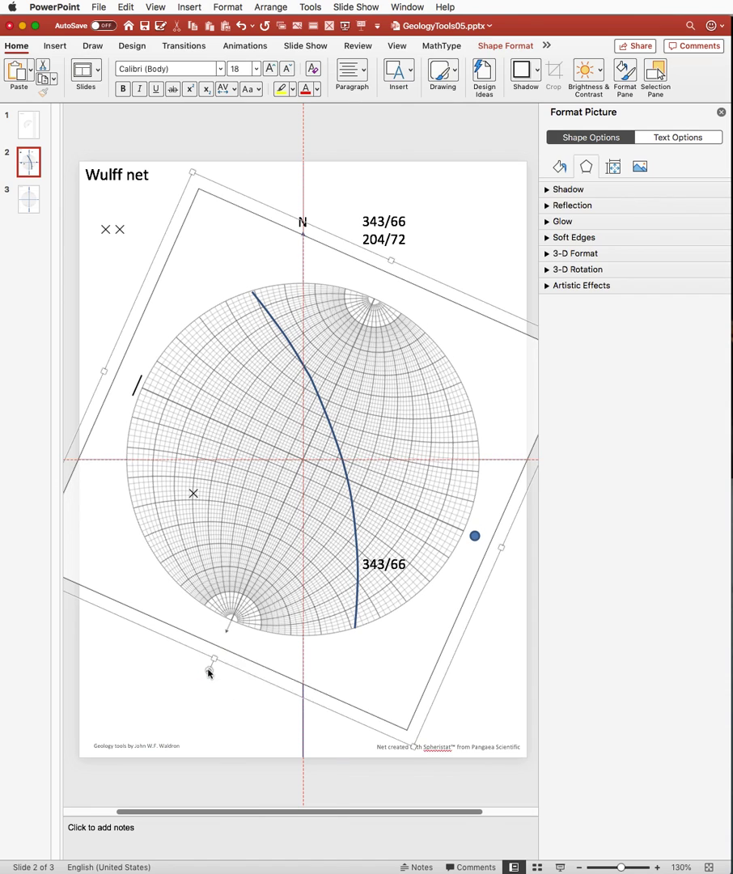
right_click(209, 672)
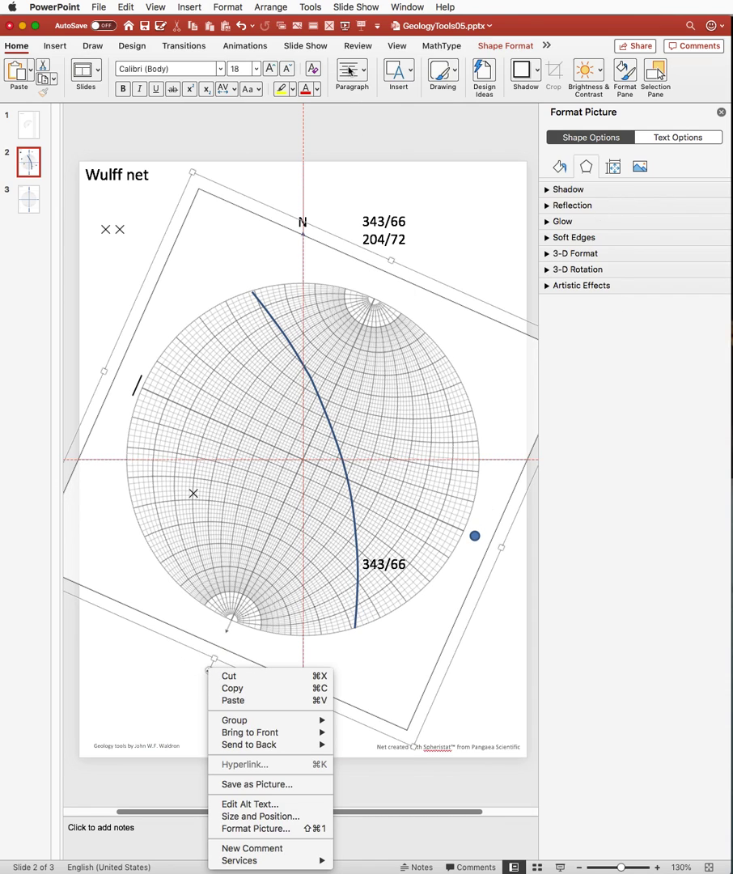
Confirm the net's 204° rotation in Format Picture and nudge the short strike mark slightly
click(131, 674)
click(262, 9)
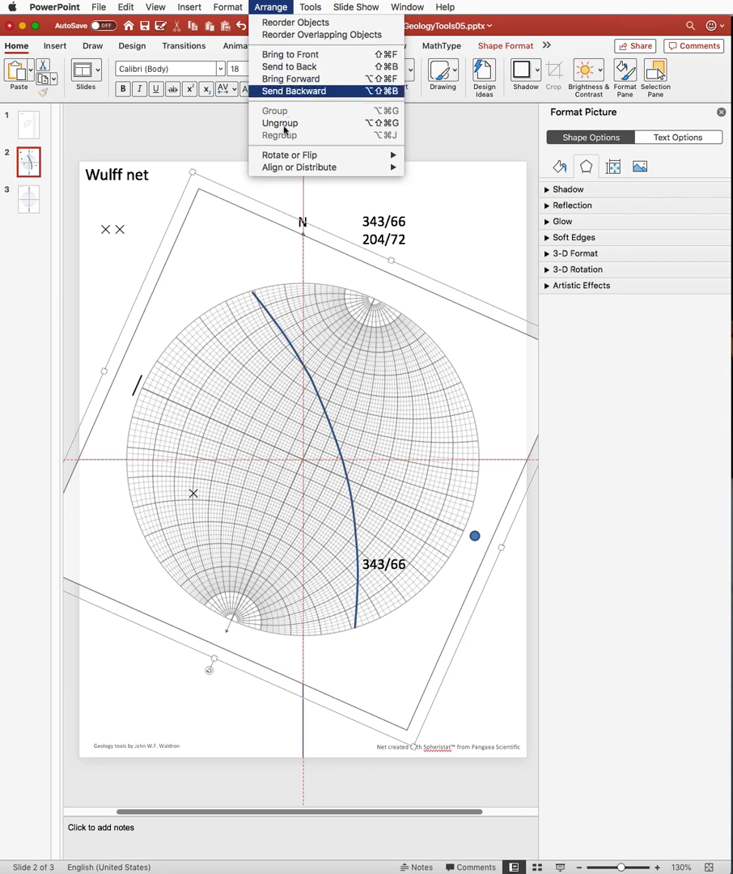
mouse_move(278, 161)
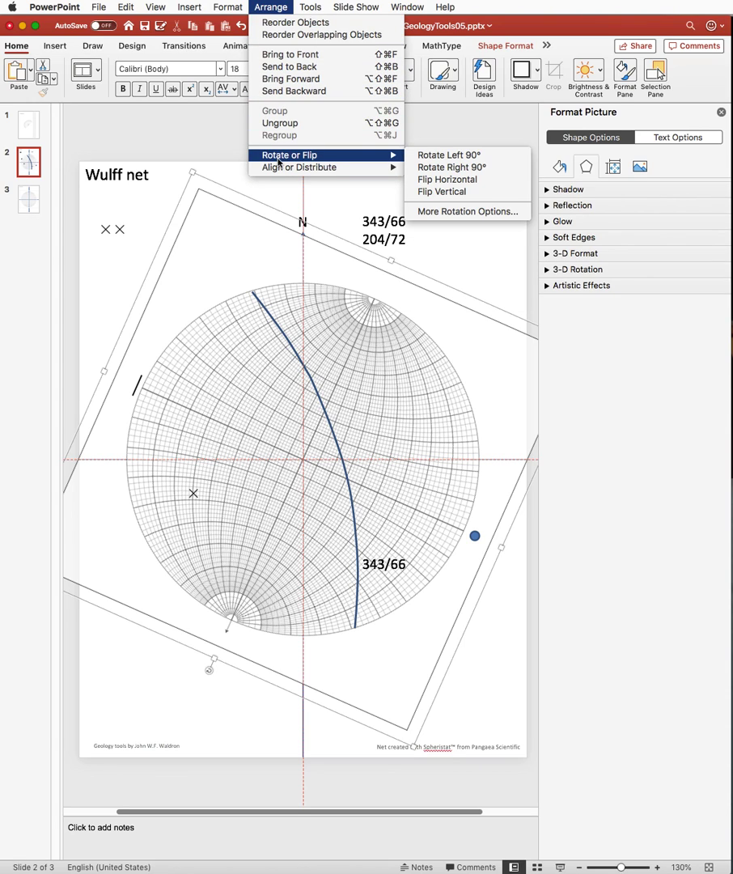
click(435, 212)
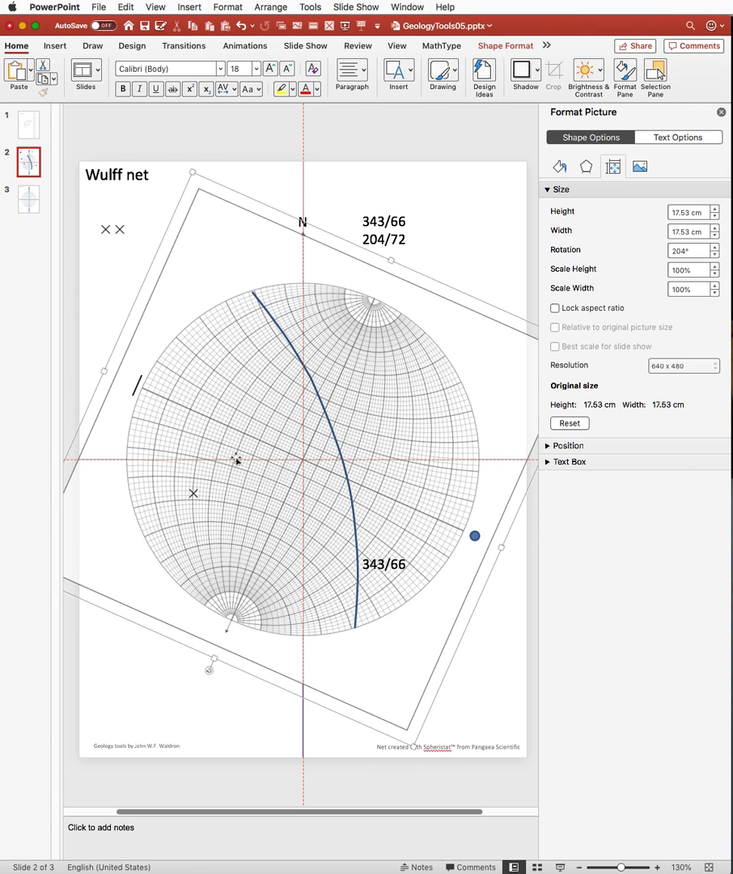
drag(137, 390, 139, 392)
click(411, 72)
Zoom to 180% and draw the 204/72 great-circle curve from the net's upper pole to its lower pole
click(415, 114)
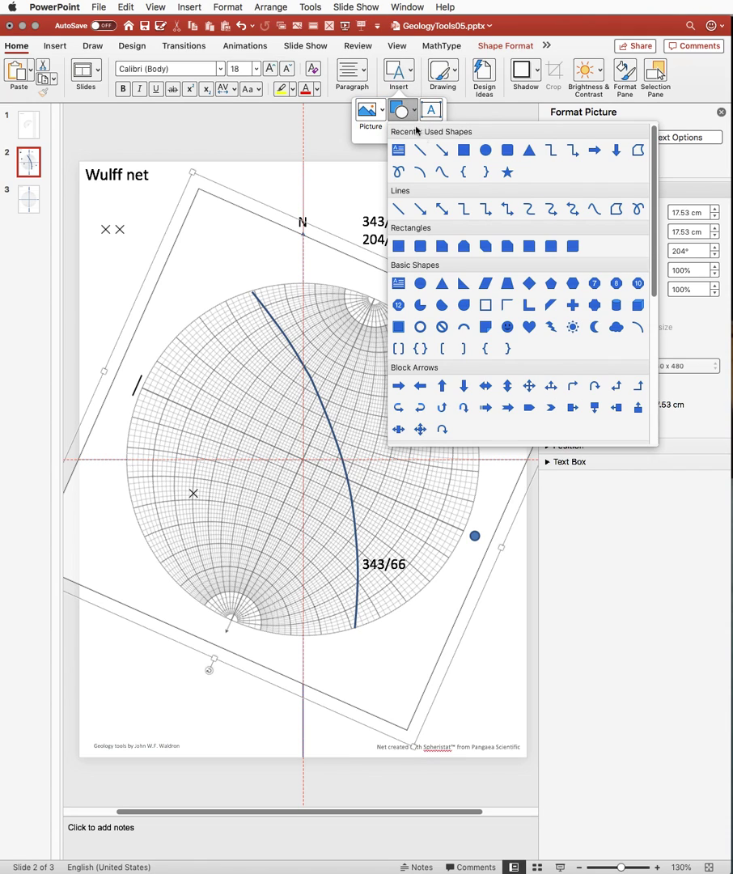
click(443, 171)
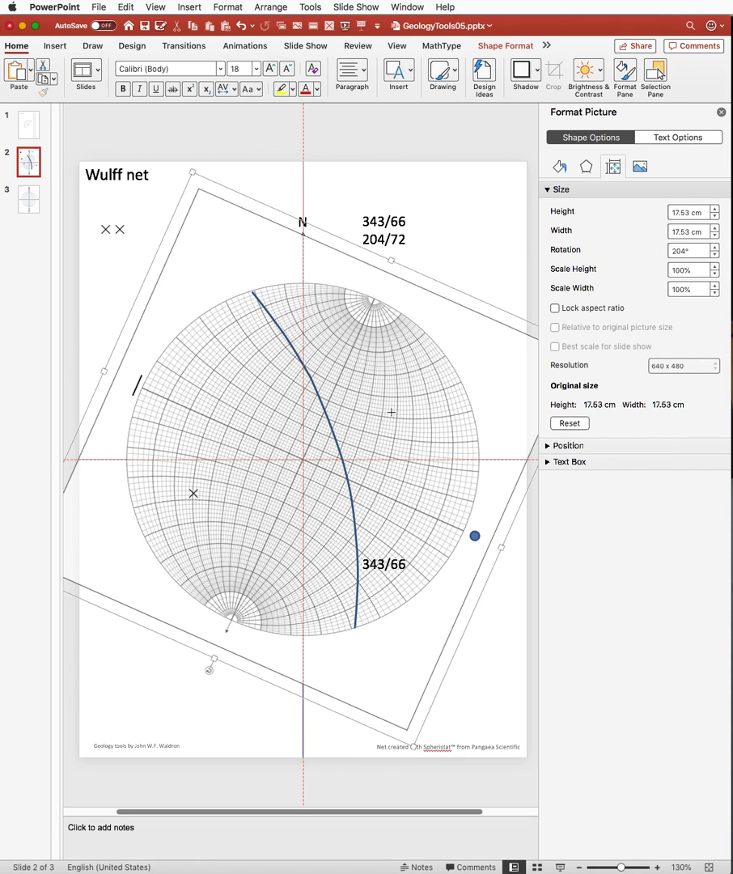
click(657, 868)
click(658, 868)
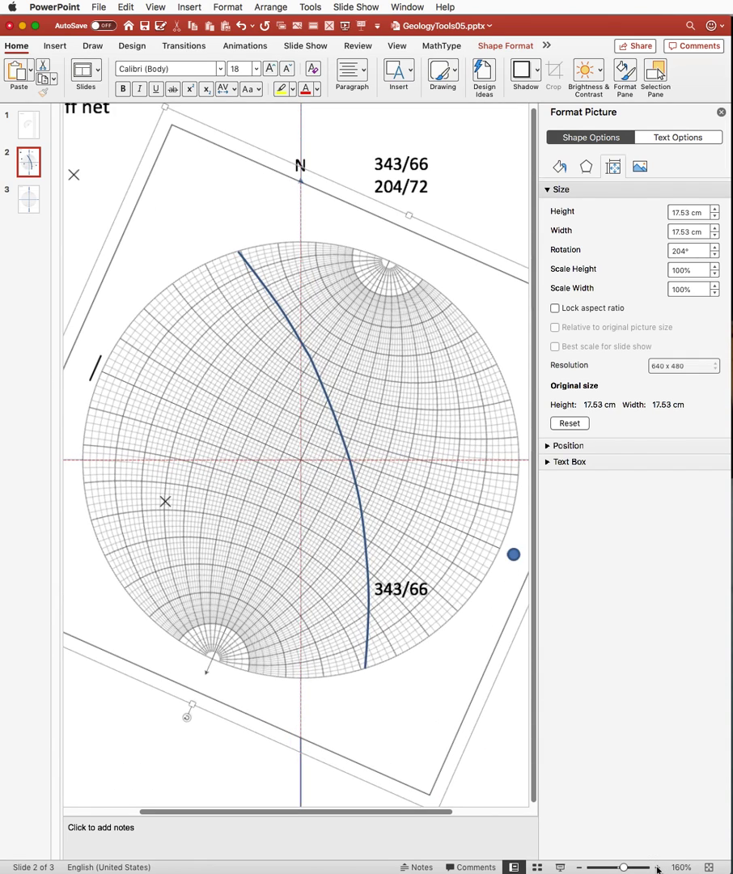
click(657, 868)
click(657, 868)
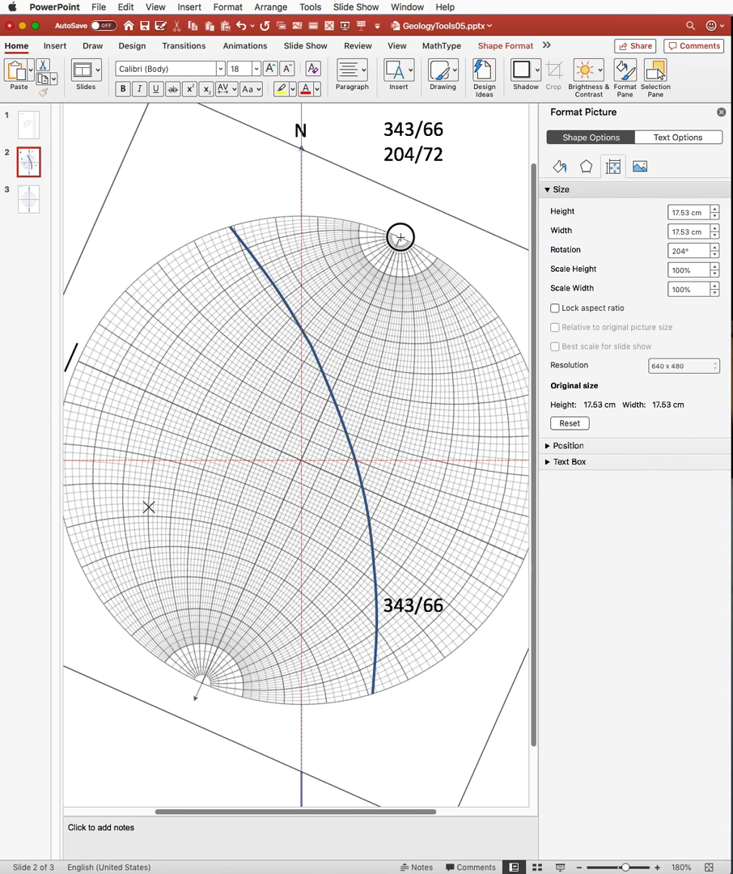
drag(400, 237, 354, 295)
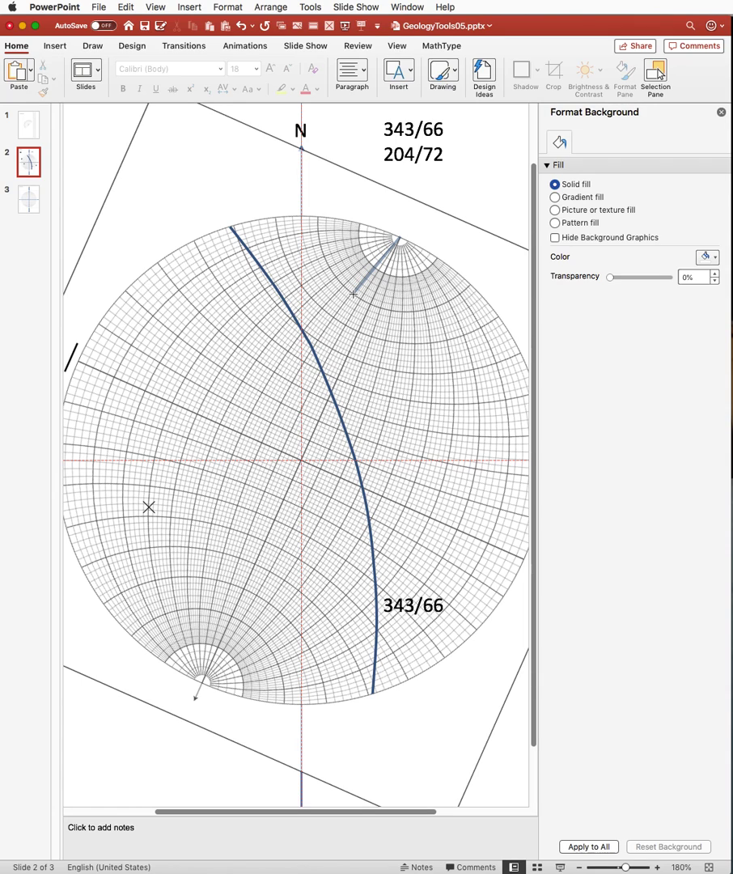
mouse_move(353, 294)
mouse_down()
mouse_move(276, 402)
mouse_move(296, 384)
mouse_move(242, 490)
mouse_move(202, 683)
mouse_up()
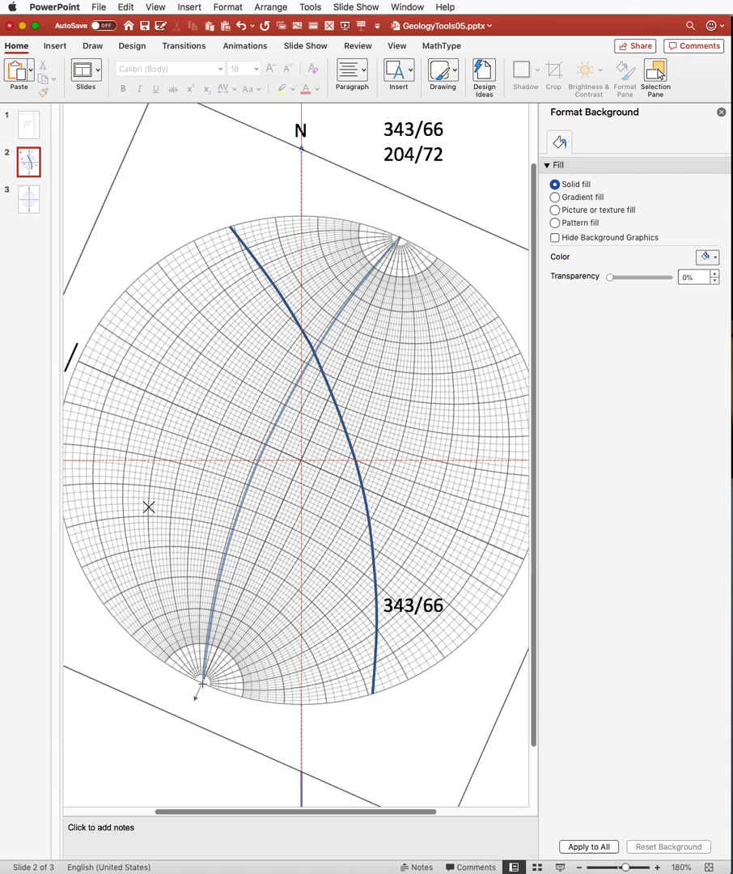
double_click(202, 683)
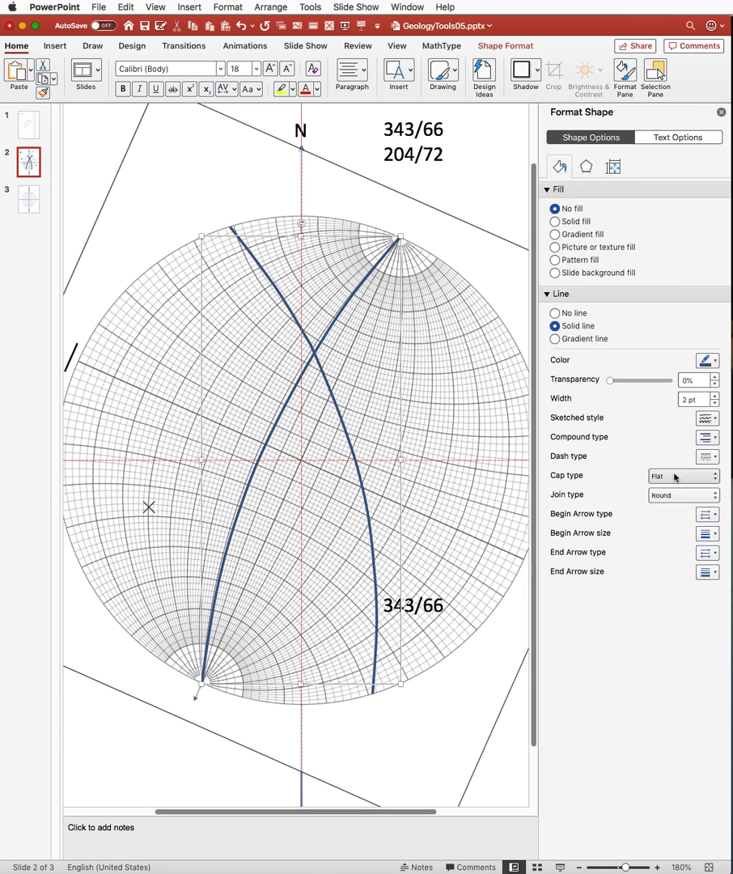
Outline the new 204/72 arc in red and zoom back out to 150%
click(443, 75)
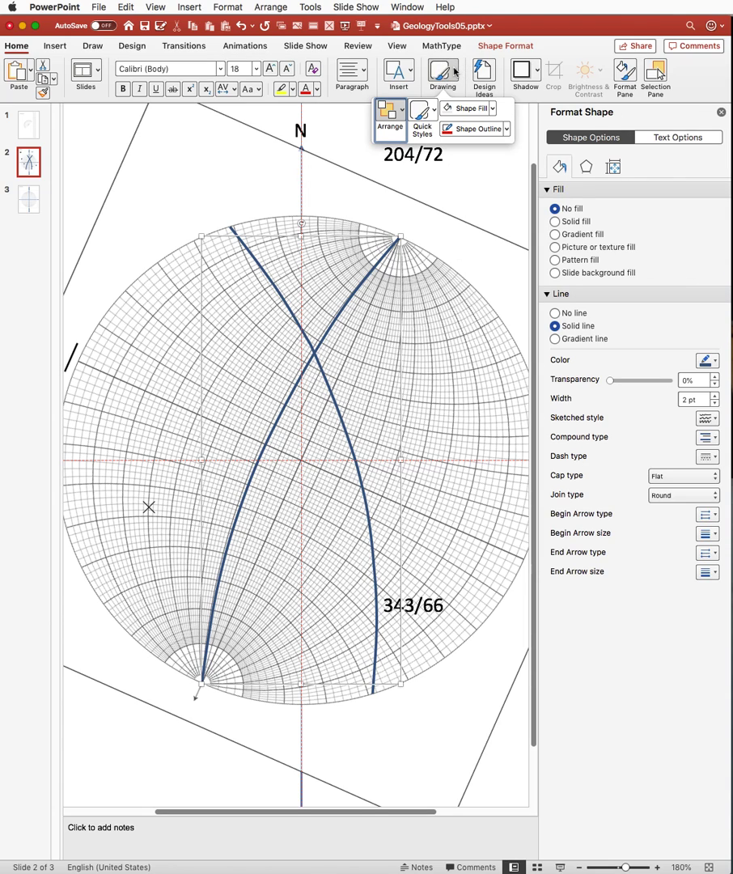
click(506, 129)
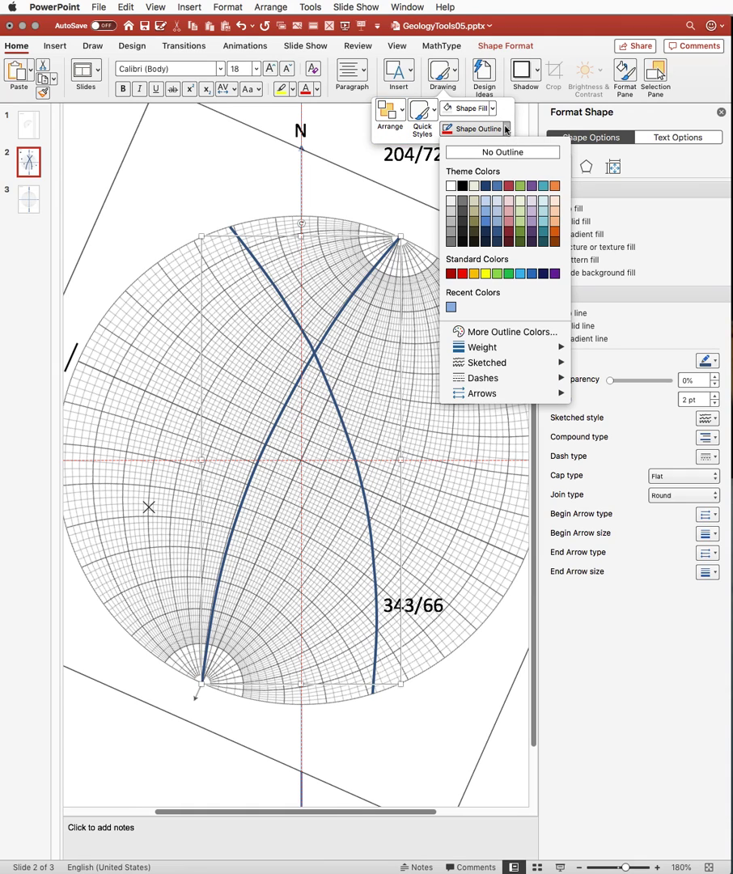
click(462, 276)
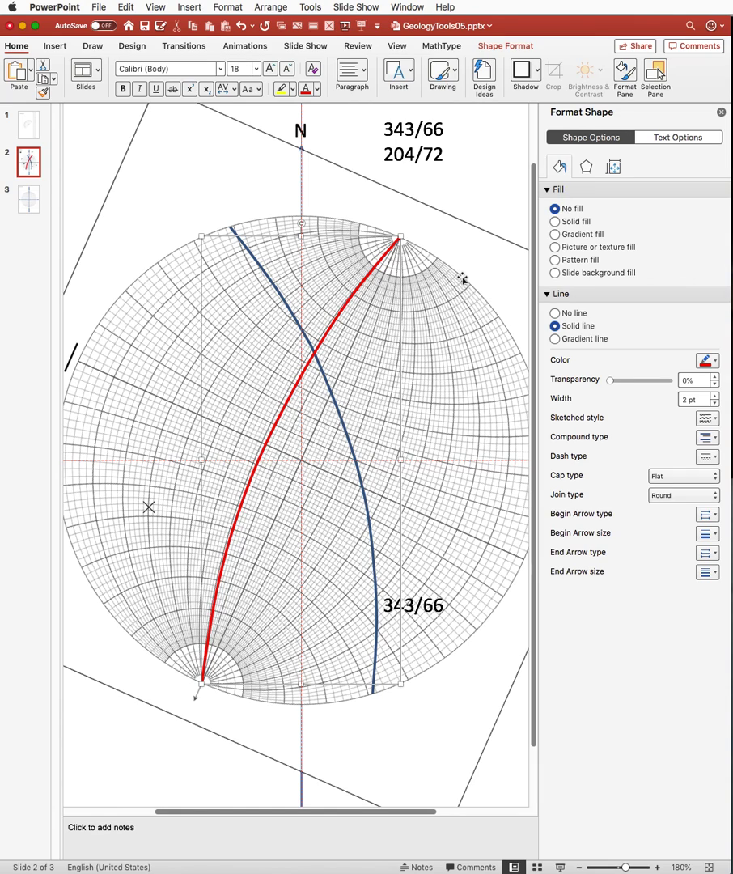
click(587, 867)
click(588, 867)
click(588, 868)
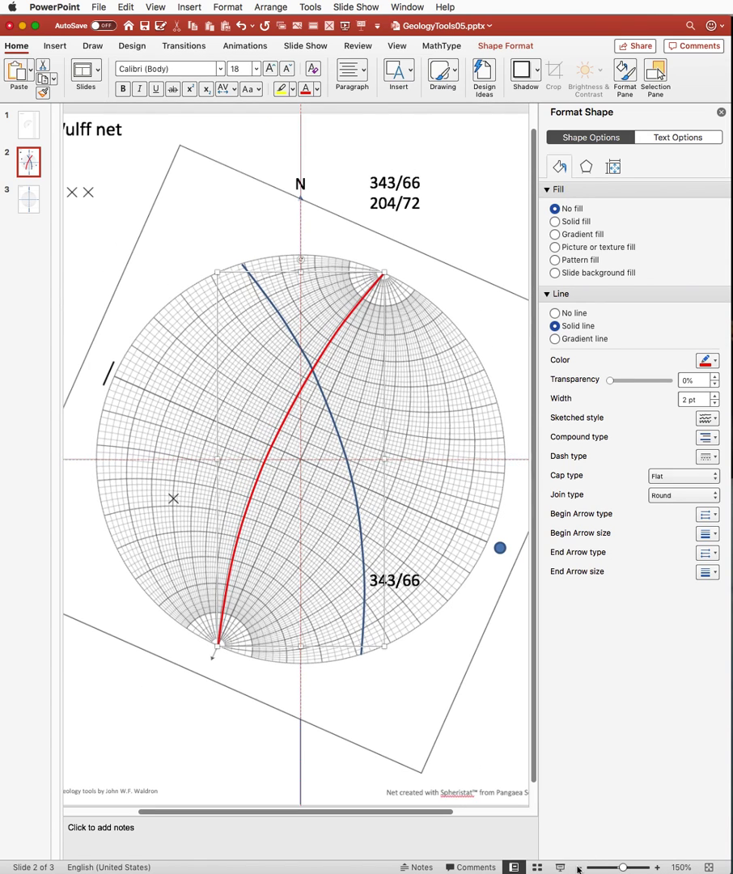
Move the second spare × marker onto the net as the 204/72 pole and outline it red
click(87, 193)
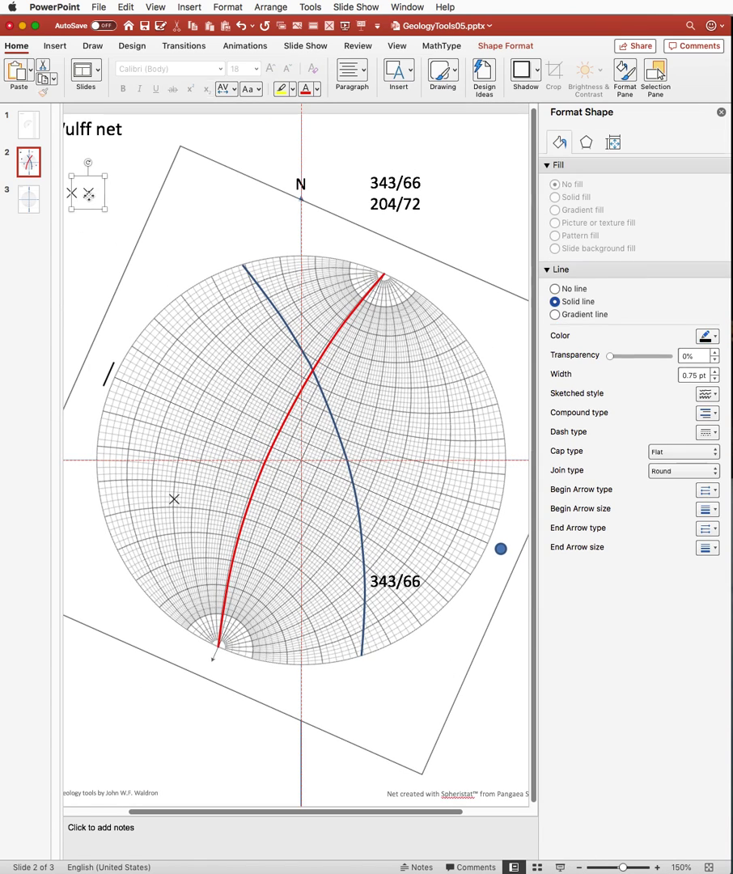
click(87, 193)
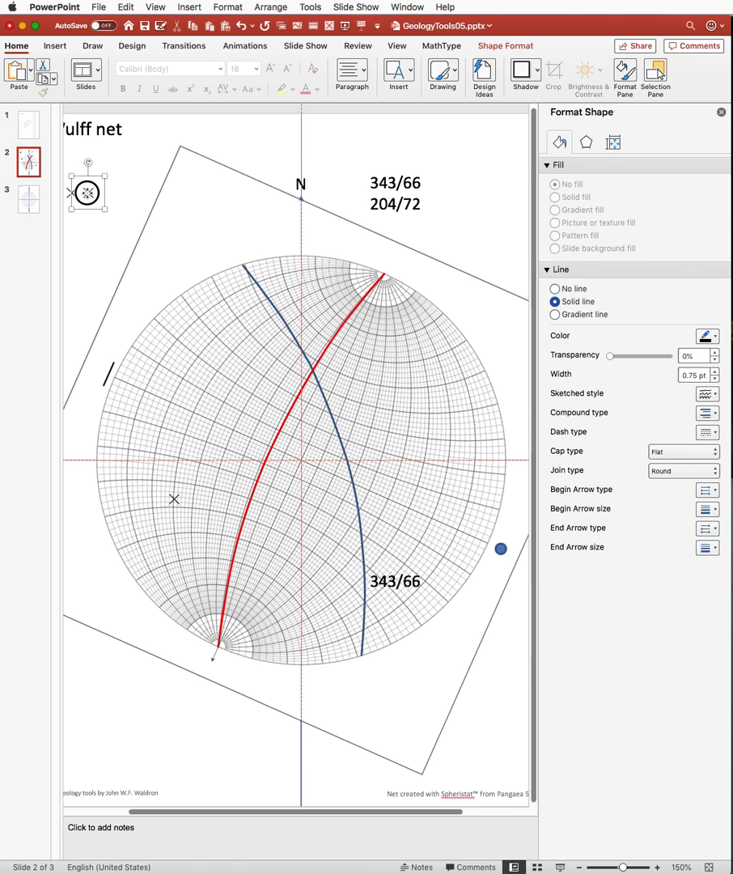
drag(87, 192, 436, 520)
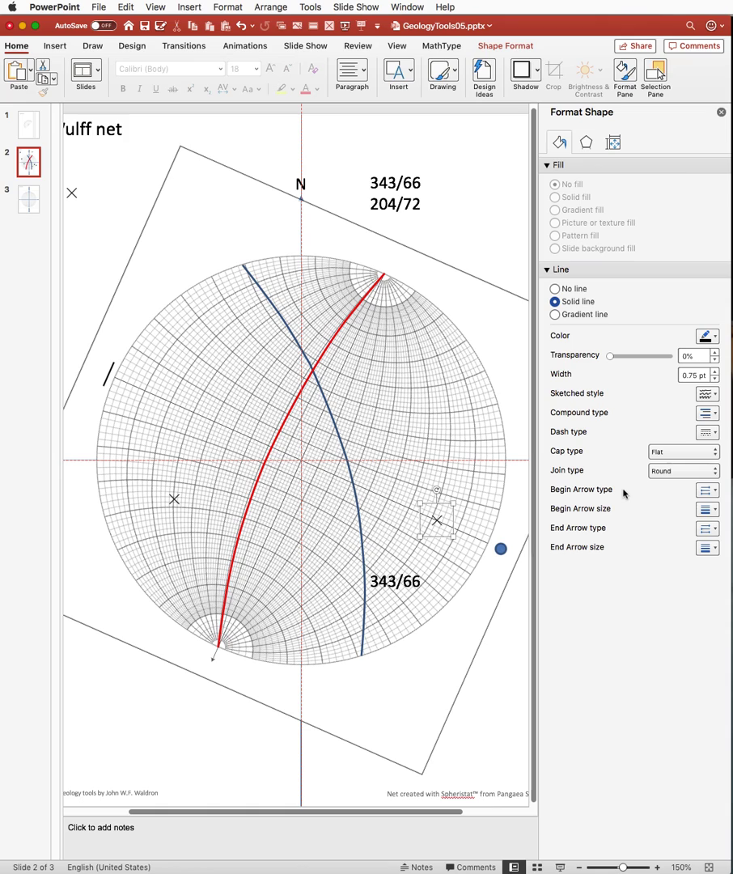
click(451, 73)
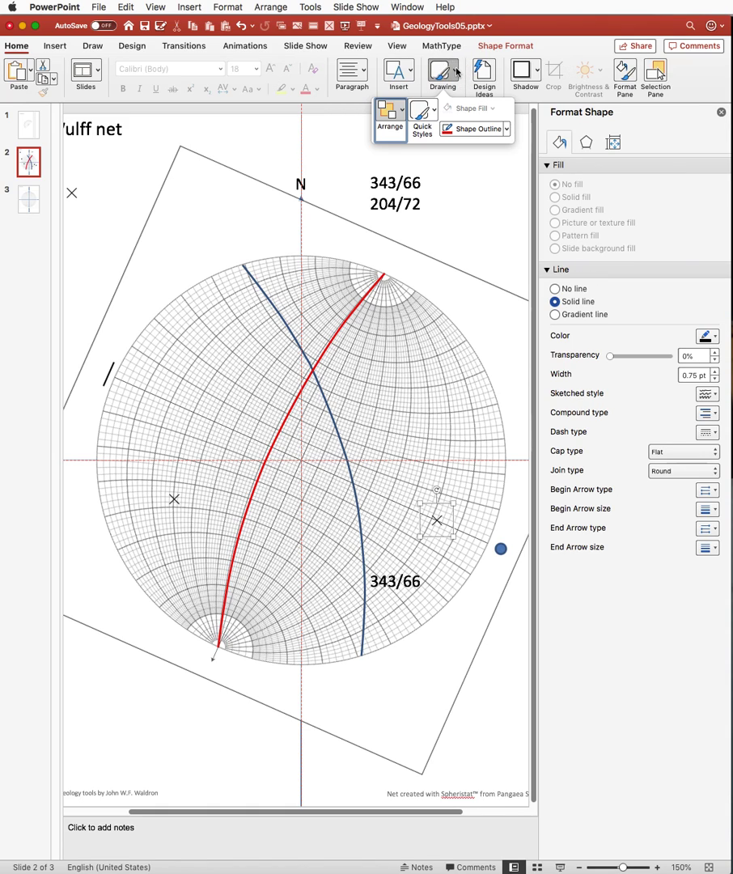
click(479, 132)
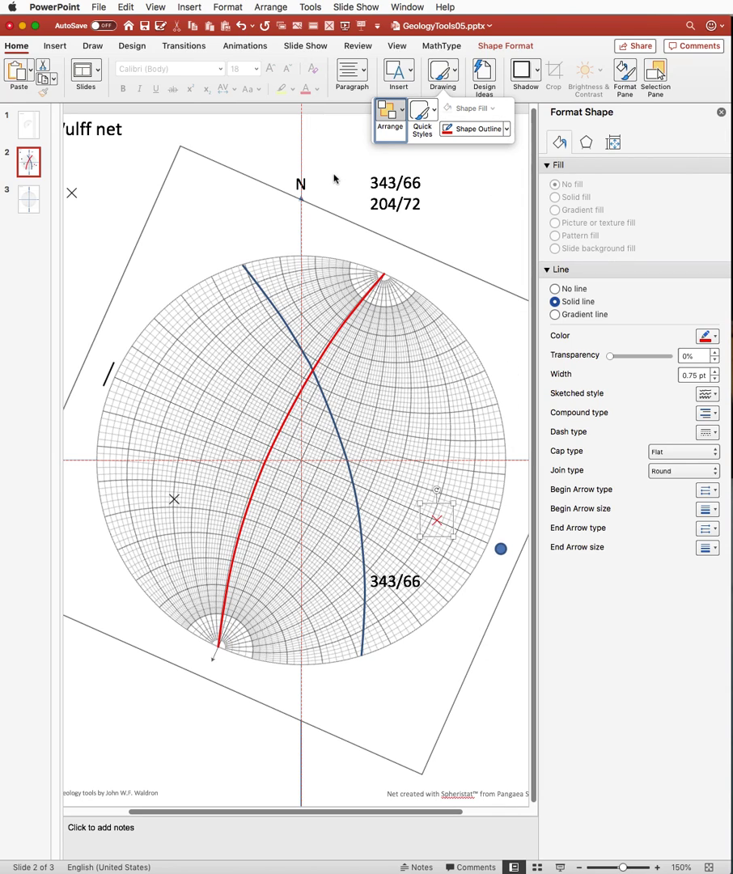
Rotate the net picture from 204° back upright, dot west and tick east, then deselect it
click(332, 212)
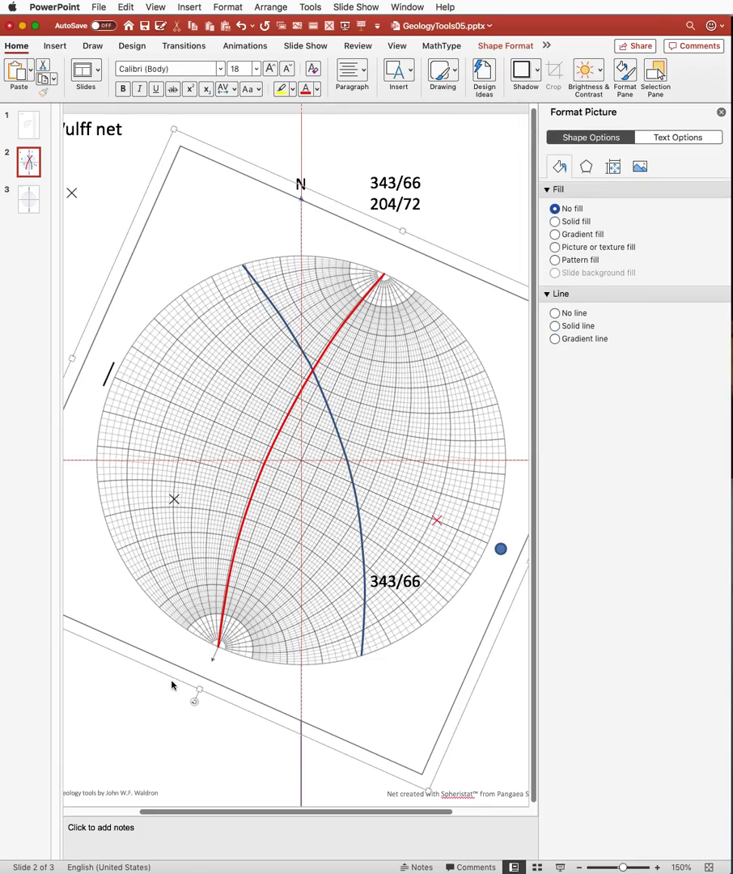
drag(193, 701, 307, 130)
click(439, 130)
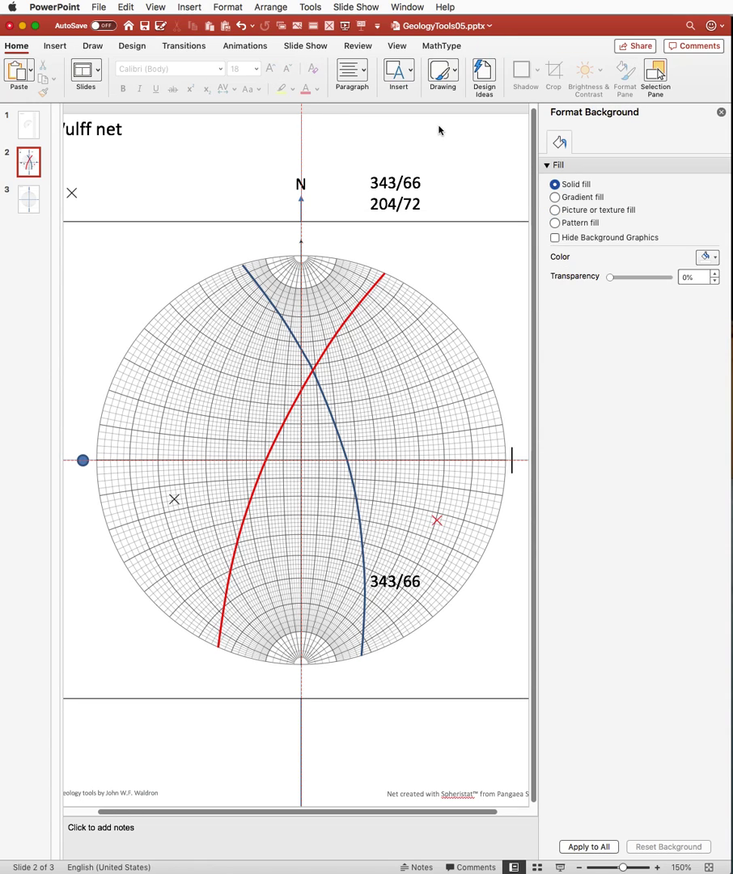